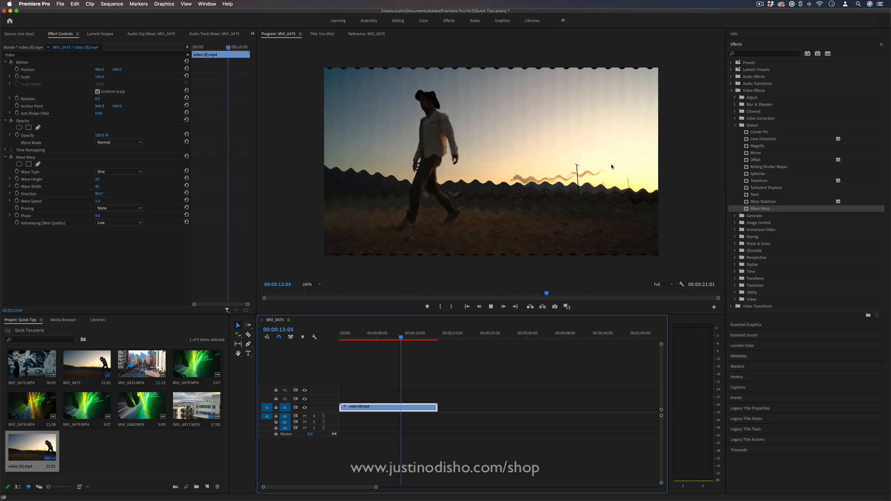
Step: Play the clip at different points in the sequence to examine the Wave Warp distortion
{"action": "key", "text": "space"}
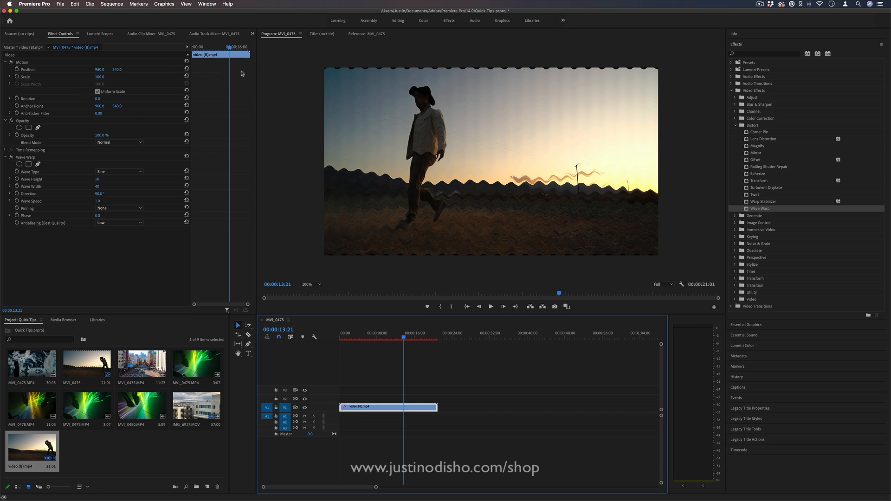
{"action": "left_click", "coordinate": [384, 335]}
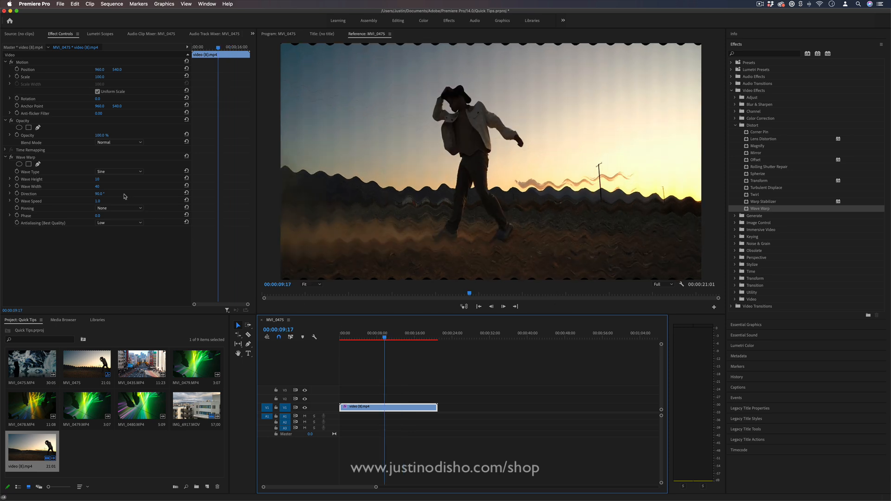
{"action": "key", "text": "space"}
{"action": "key", "text": "space"}
Step: Set Wave Warp's Wave Type to Triangle, with a negative Wave Height and a Wave Width of 2809
{"action": "left_click_drag", "start_coordinate": [99, 180], "coordinate": [110, 180]}
{"action": "left_click", "coordinate": [115, 172]}
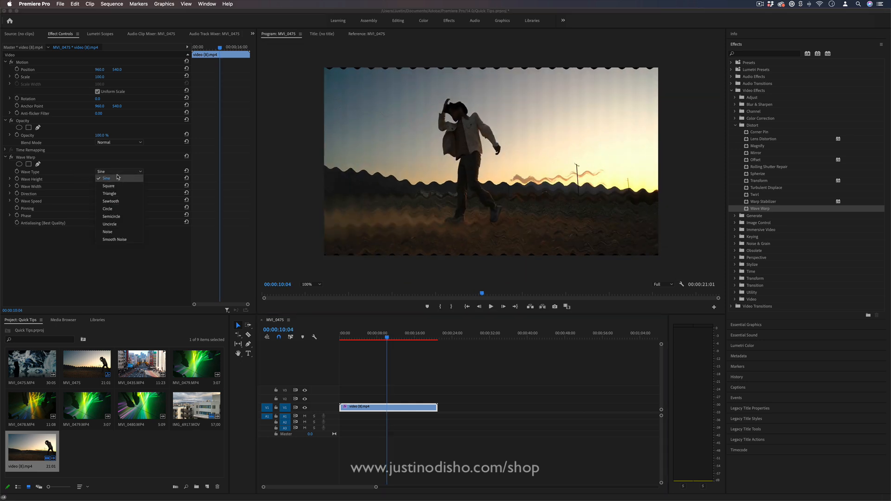
{"action": "left_click", "coordinate": [119, 186]}
{"action": "left_click", "coordinate": [128, 172]}
{"action": "left_click", "coordinate": [124, 194]}
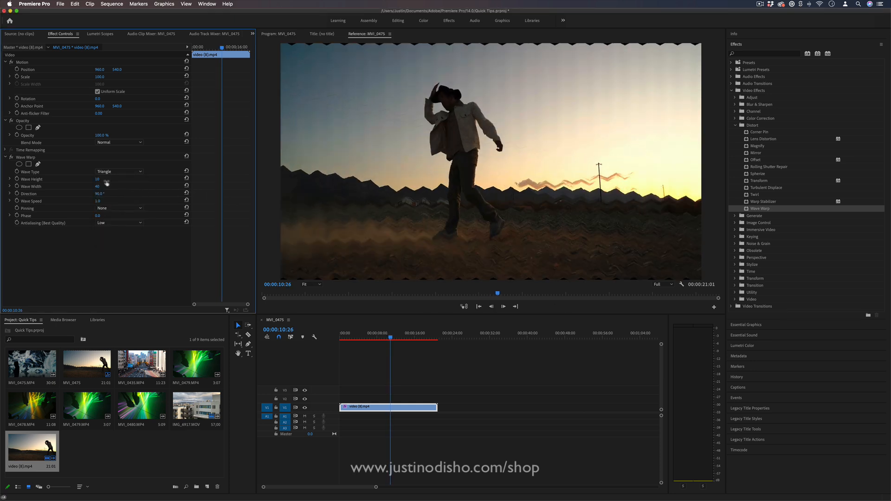
{"action": "mouse_move", "coordinate": [107, 183]}
{"action": "left_mouse_down"}
{"action": "mouse_move", "coordinate": [99, 181]}
{"action": "mouse_move", "coordinate": [344, 187]}
{"action": "mouse_move", "coordinate": [1, 181]}
{"action": "mouse_move", "coordinate": [104, 179]}
{"action": "left_mouse_up"}
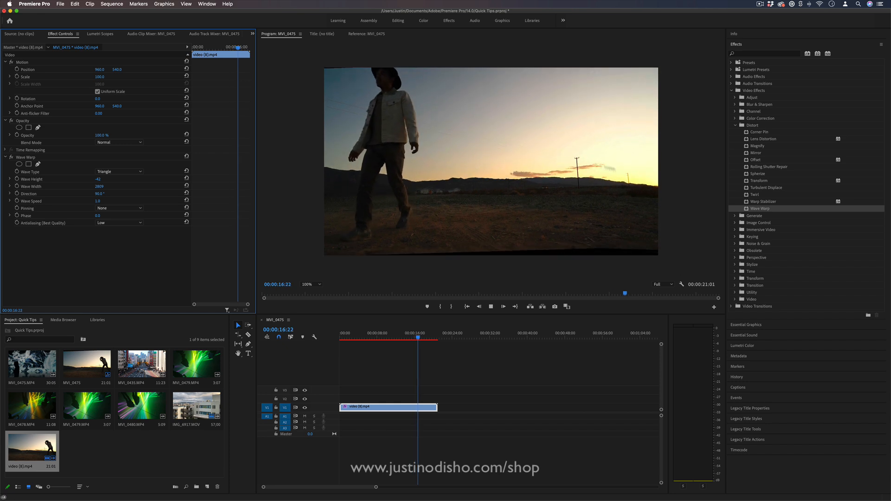
Step: Change Wave Warp's Wave Type to Smooth Noise and preview the clip
{"action": "key", "text": "space"}
{"action": "left_click", "coordinate": [133, 172]}
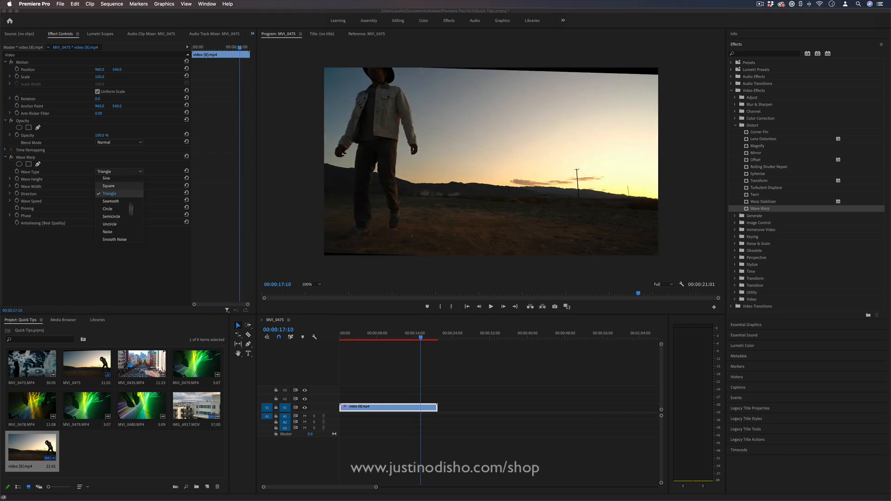
{"action": "left_click", "coordinate": [125, 242]}
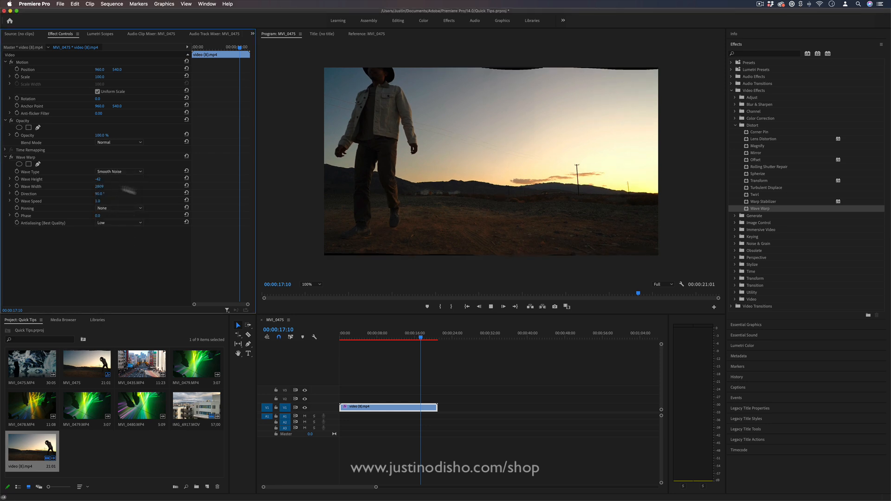
{"action": "key", "text": "space"}
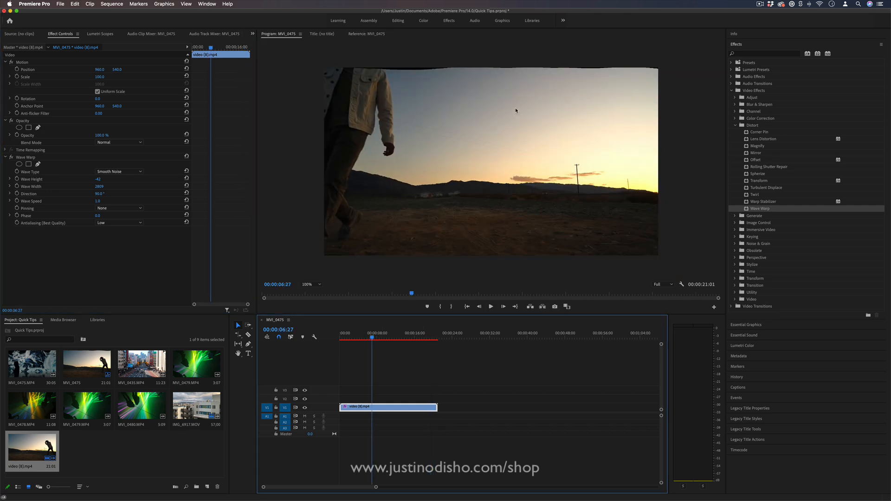
{"action": "key", "text": "space"}
{"action": "key", "text": "space"}
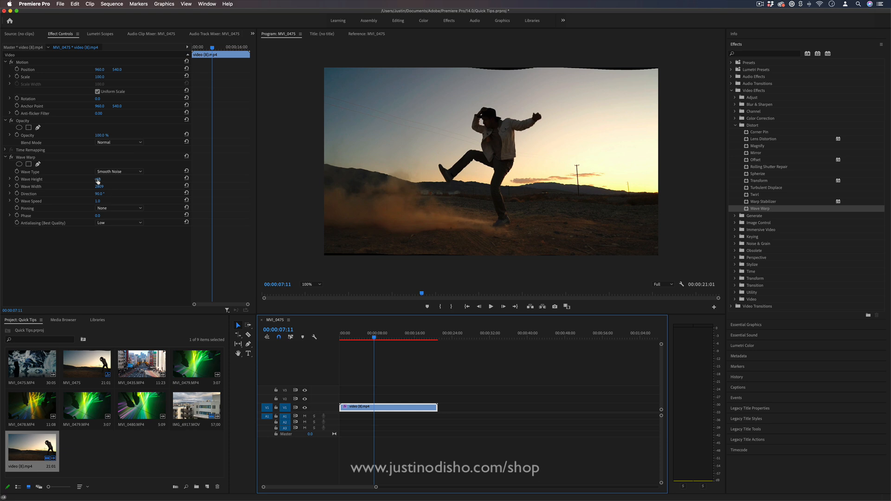
Step: Set Wave Warp's Wave Height to 100 and play the clip from near its start
{"action": "left_click", "coordinate": [98, 180]}
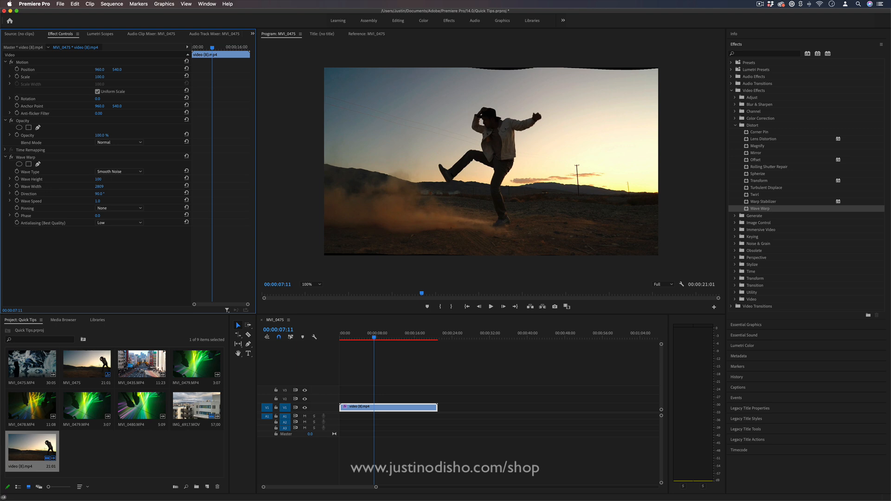
{"action": "left_click", "coordinate": [356, 338]}
{"action": "key", "text": "space"}
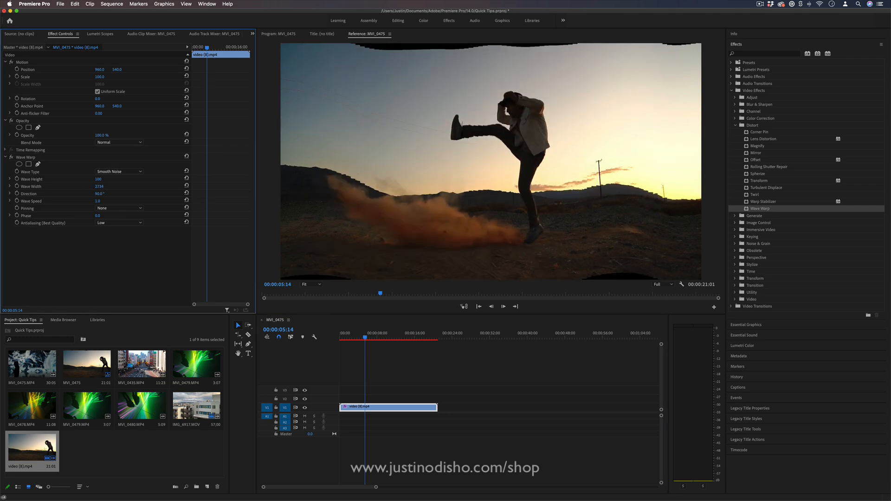
Step: Reduce Wave Warp's Wave Width to 1 and play back the clip to check the shake
{"action": "left_click_drag", "start_coordinate": [99, 187], "coordinate": [12, 186]}
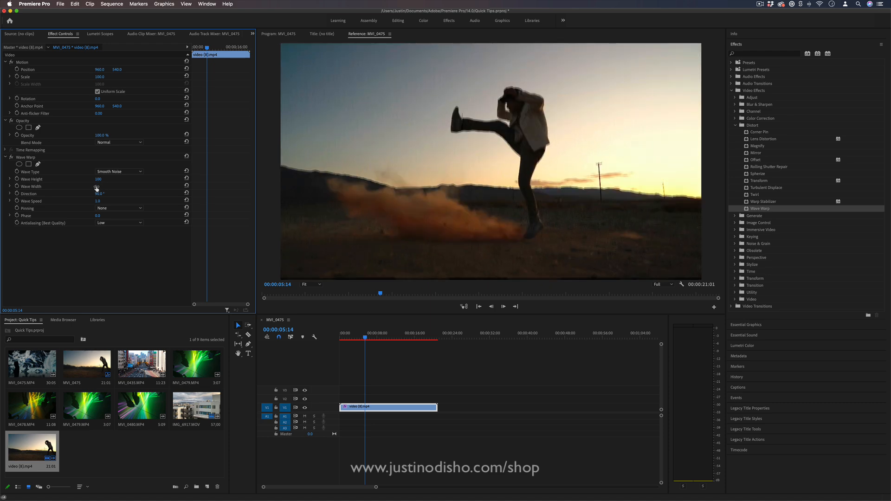
{"action": "key", "text": "space"}
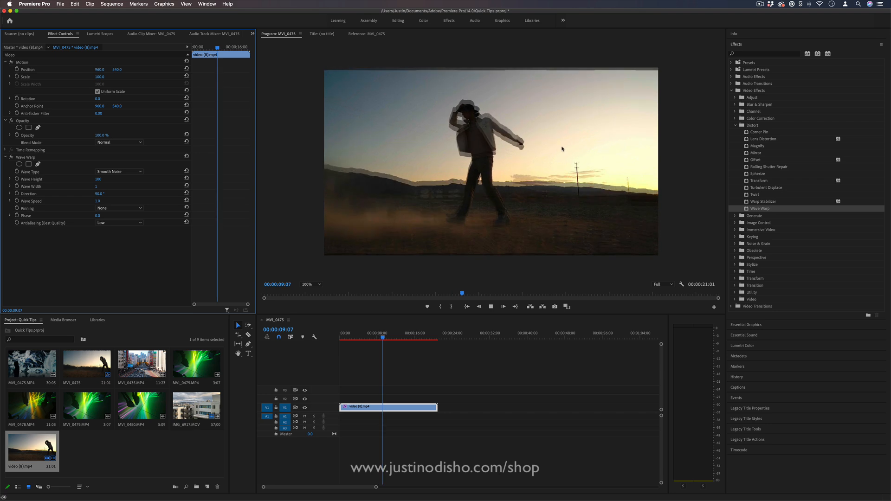
{"action": "key", "text": "space"}
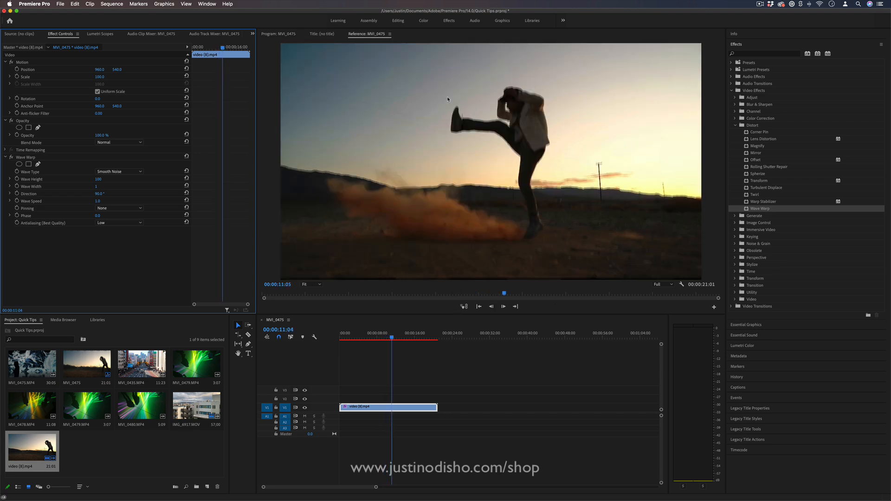
{"action": "left_click", "coordinate": [351, 334]}
{"action": "key", "text": "space"}
{"action": "key", "text": "space"}
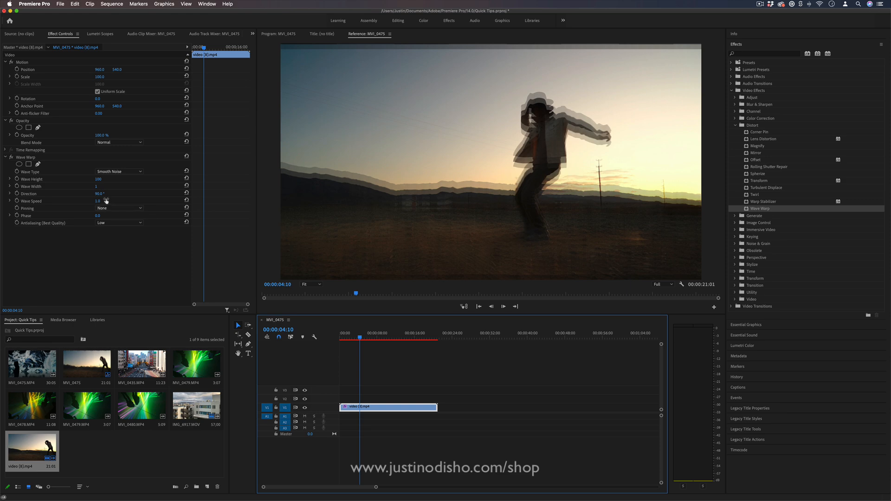
Step: Try a Wave Warp Direction of about 207° and preview the clip
{"action": "left_click", "coordinate": [41, 196]}
{"action": "left_click_drag", "start_coordinate": [98, 194], "coordinate": [152, 194]}
{"action": "key", "text": "space"}
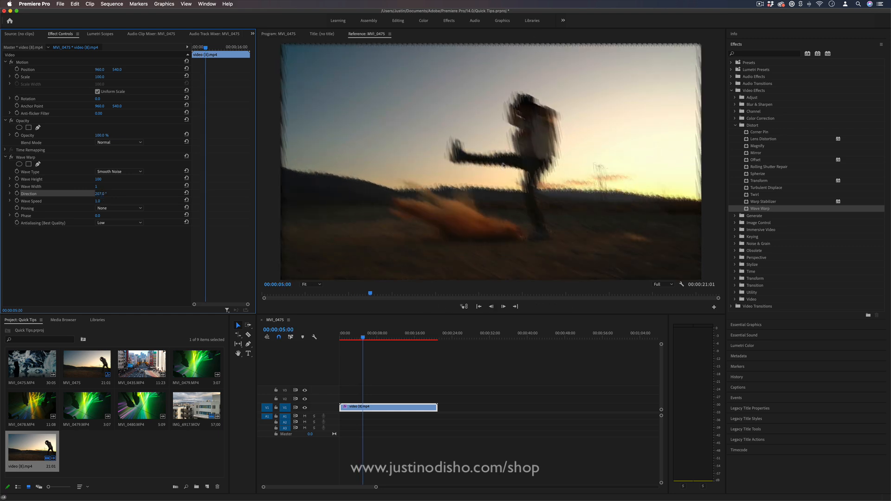
{"action": "key", "text": "space"}
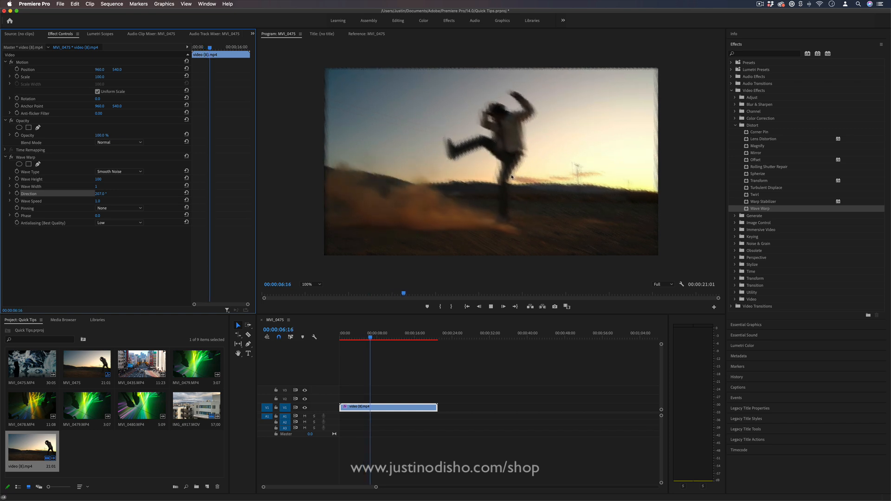
Step: Set Wave Warp's Direction to 0° and replay the clip from about three seconds in
{"action": "key", "text": "space"}
{"action": "type", "text": "0"}
{"action": "key", "text": "Return"}
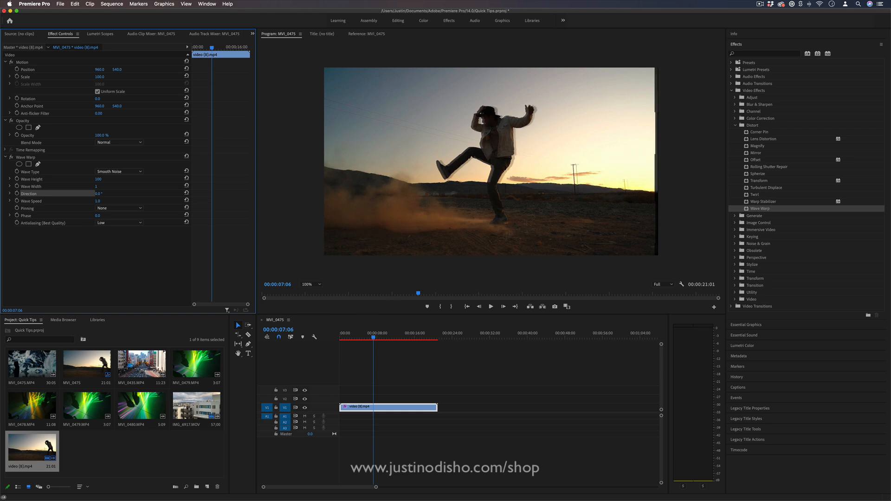
{"action": "left_click", "coordinate": [354, 335]}
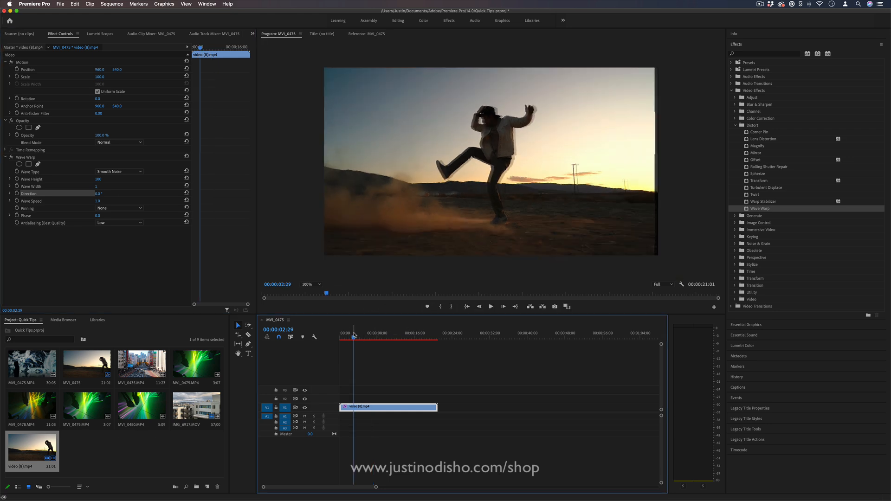
{"action": "key", "text": "space"}
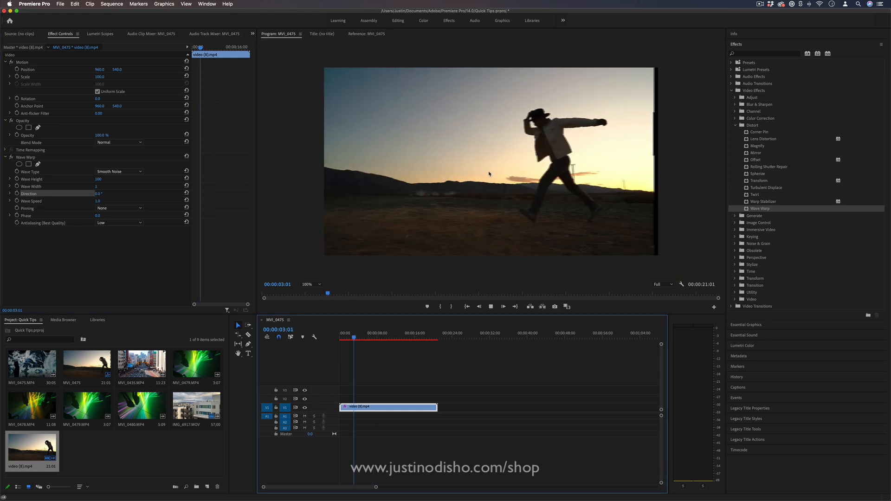
{"action": "key", "text": "space"}
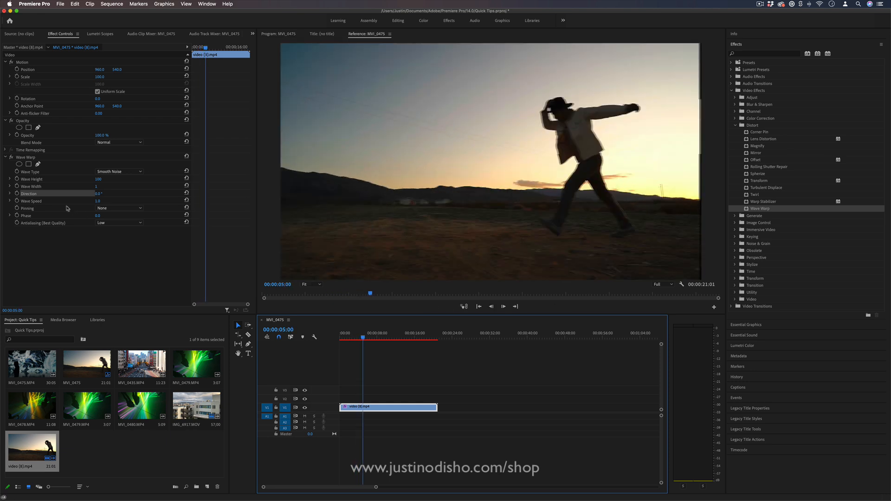
Step: Lower Wave Warp's Wave Speed to 0.7 and play the clip
{"action": "left_click", "coordinate": [51, 203]}
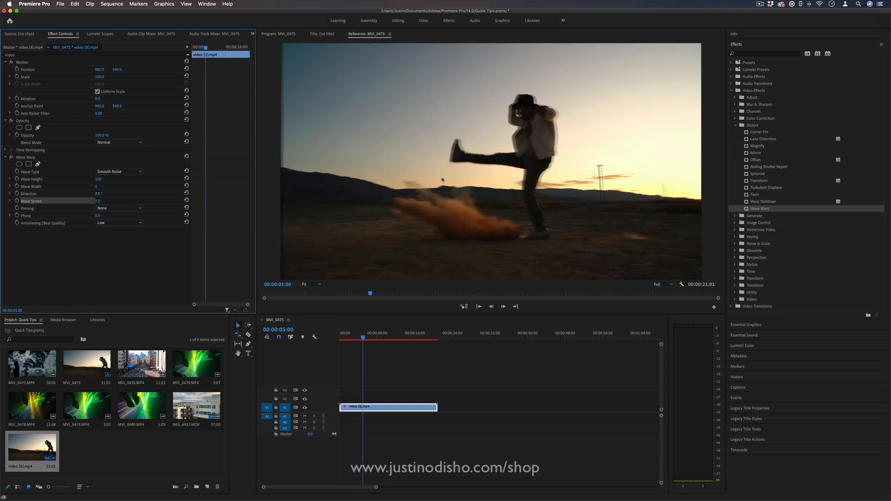
{"action": "key", "text": "space"}
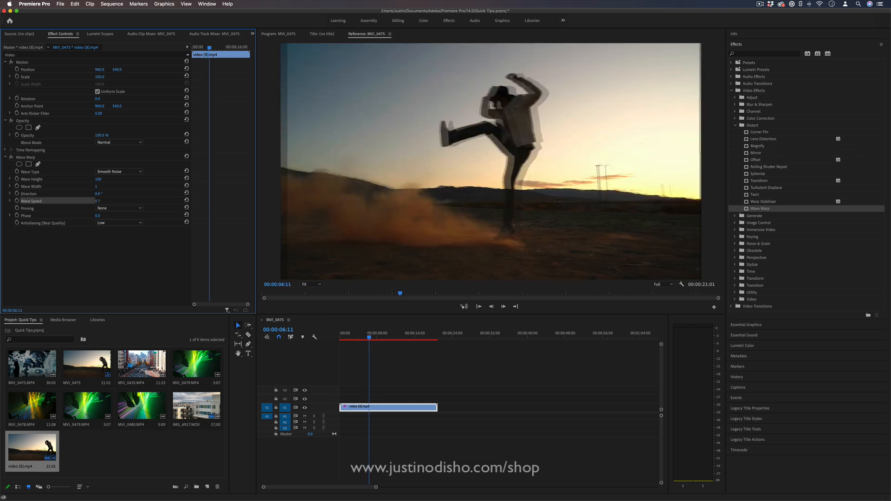
{"action": "key", "text": "space"}
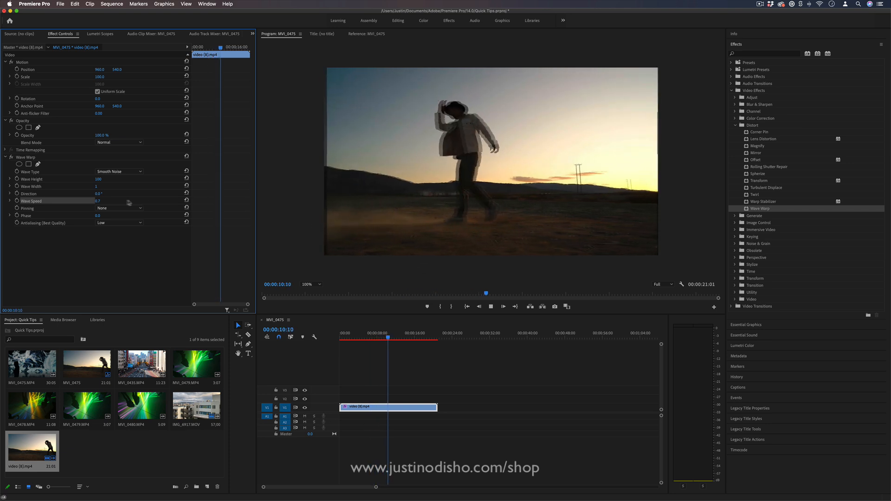
{"action": "key", "text": "space"}
Step: Try a far higher Wave Speed for Wave Warp and play the clip from an earlier point
{"action": "left_click_drag", "start_coordinate": [99, 201], "coordinate": [256, 202]}
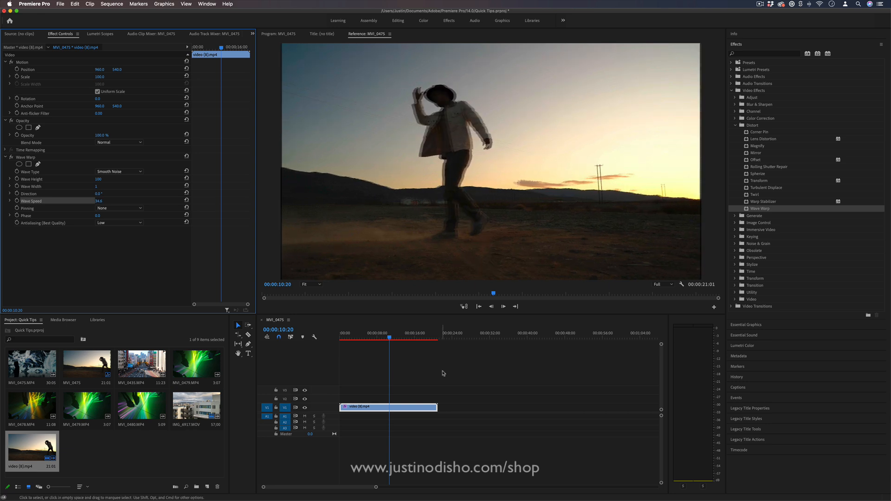
{"action": "left_click", "coordinate": [366, 339]}
{"action": "key", "text": "space"}
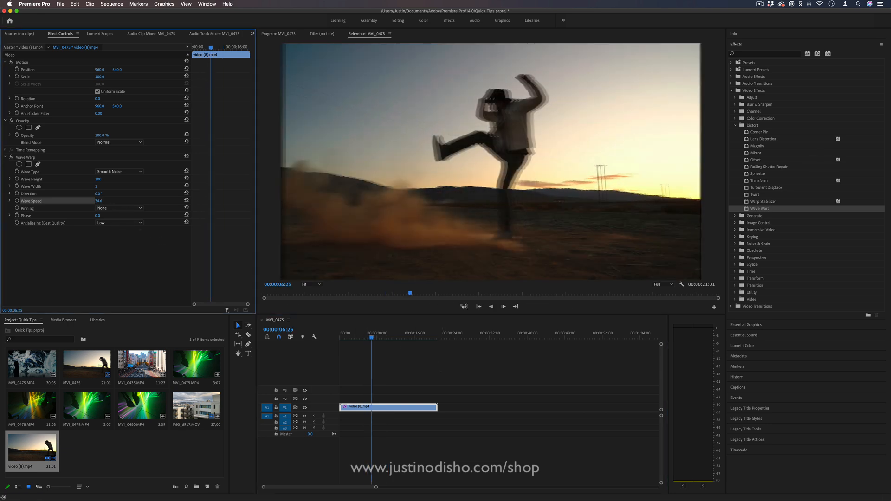
Step: Set Wave Warp's Wave Speed back to 0.7 and replay the early part of the clip
{"action": "left_click", "coordinate": [103, 201]}
{"action": "type", "text": ".7"}
{"action": "key", "text": "Return"}
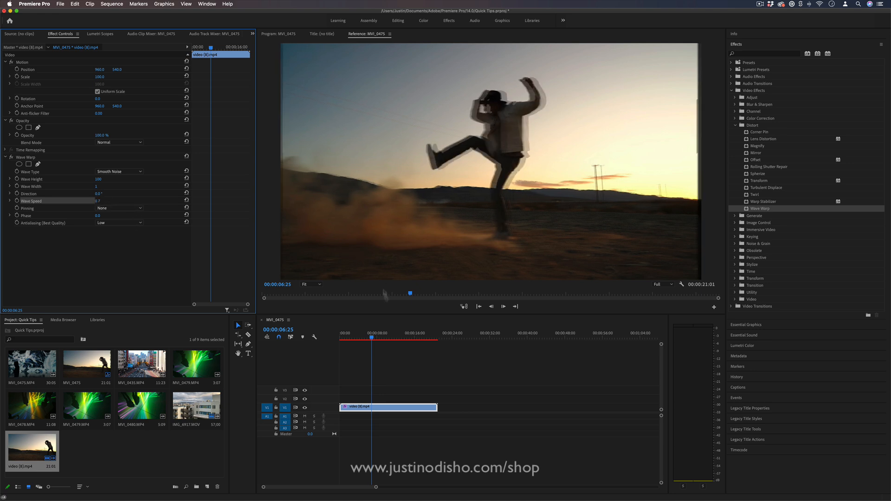
{"action": "left_click", "coordinate": [357, 336]}
{"action": "key", "text": "space"}
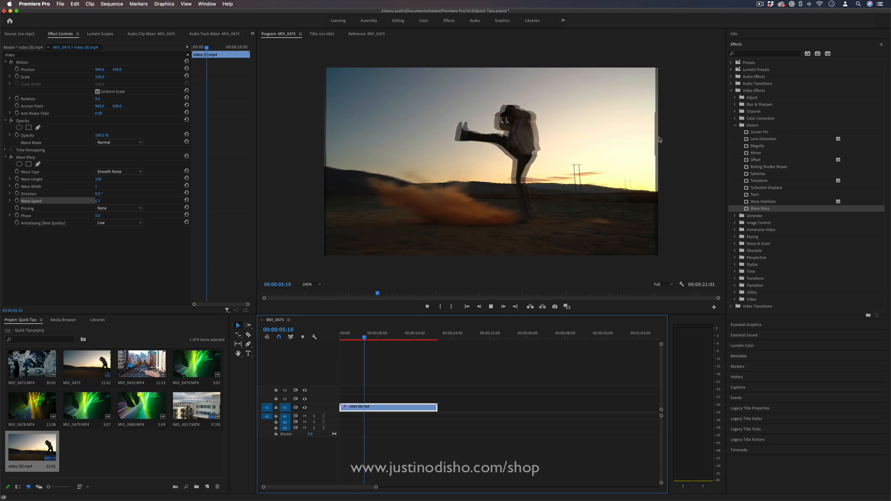
{"action": "key", "text": "space"}
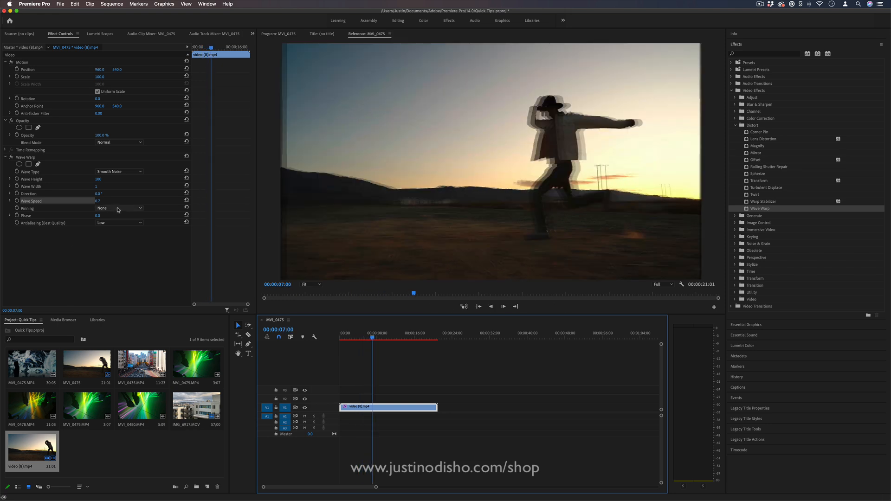
Step: Set Wave Warp's Pinning to All Edges and preview how the frame borders behave
{"action": "left_click", "coordinate": [123, 210]}
{"action": "left_click", "coordinate": [38, 211]}
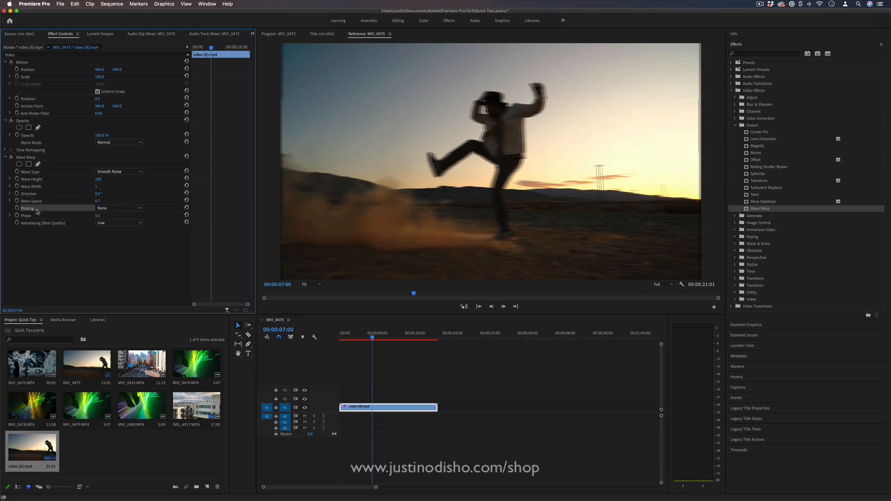
{"action": "left_click", "coordinate": [105, 209]}
{"action": "left_click", "coordinate": [122, 222]}
{"action": "key", "text": "space"}
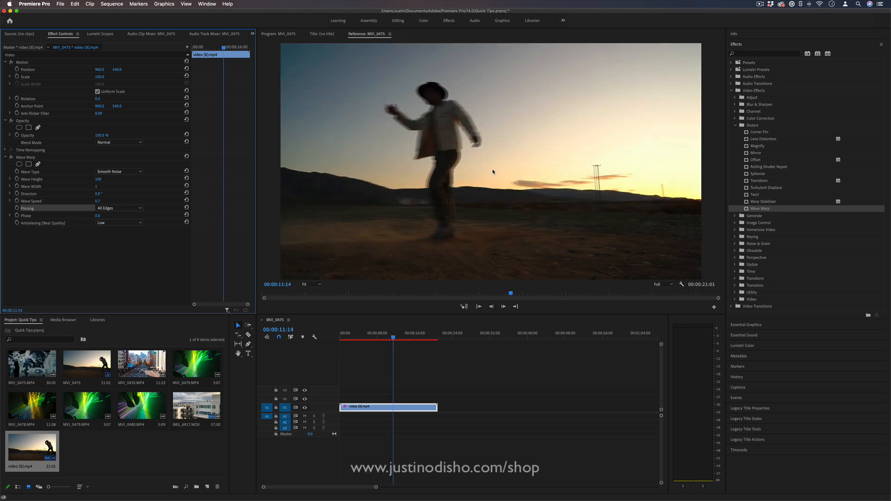
{"action": "key", "text": "space"}
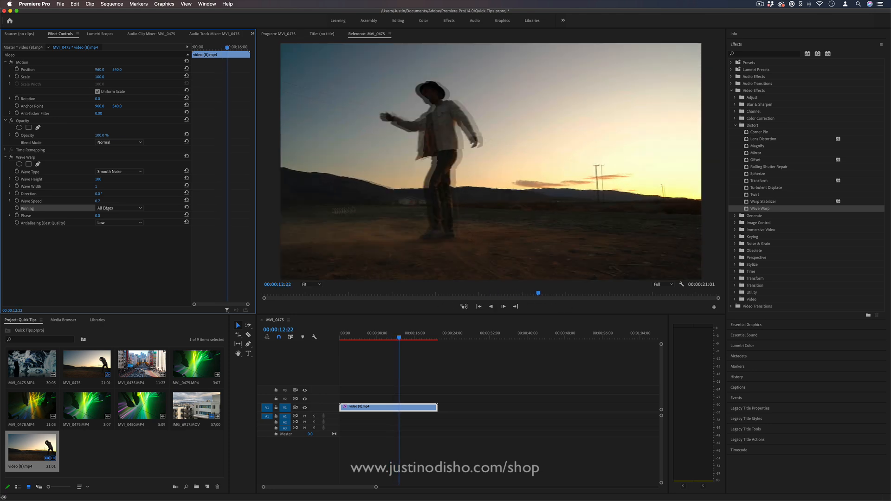
Step: Set Wave Warp's Pinning back to None and preview the clip
{"action": "left_click", "coordinate": [118, 208]}
{"action": "left_click", "coordinate": [111, 200]}
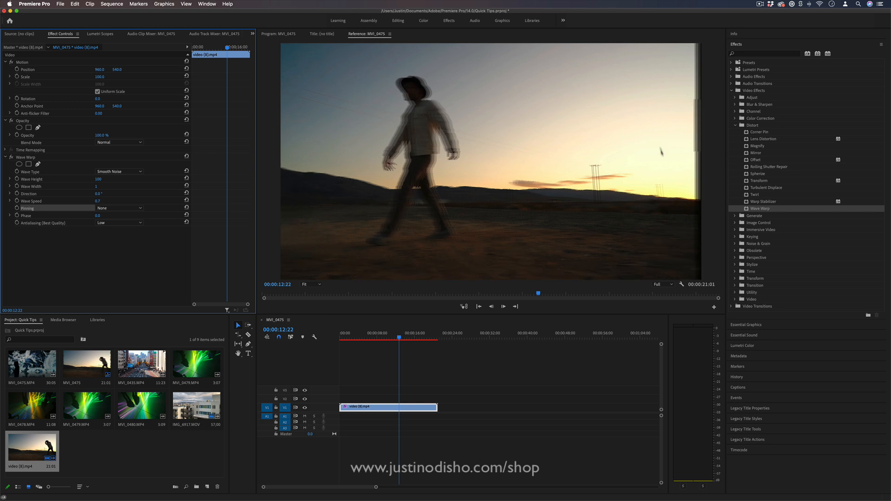
{"action": "key", "text": "space"}
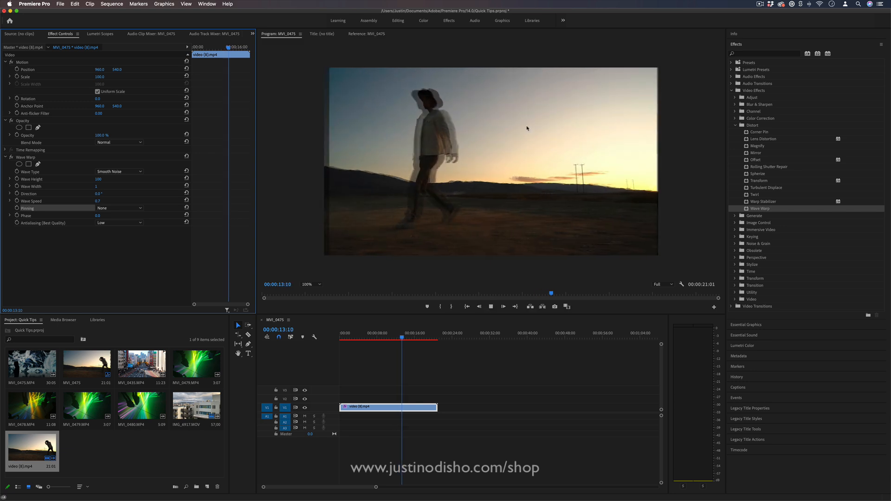
{"action": "key", "text": "space"}
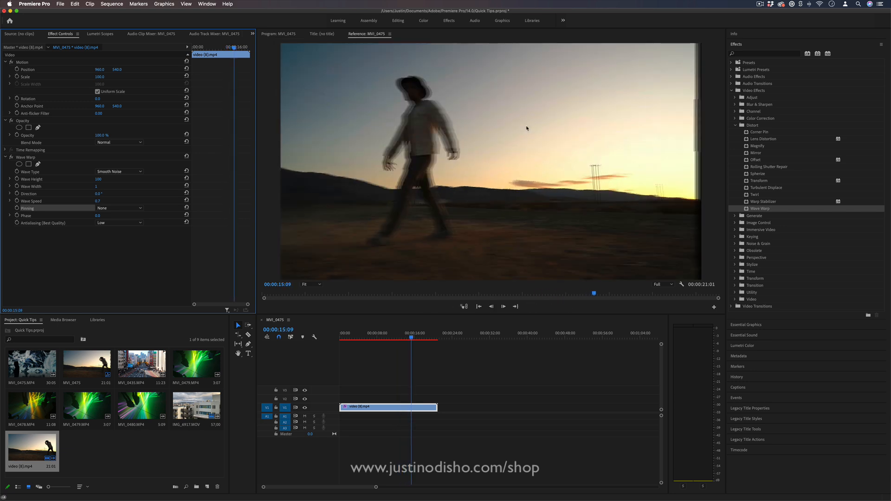
Step: Increase the clip's Motion Scale to 103 and play it from about seven seconds to check the borders
{"action": "left_click", "coordinate": [376, 337]}
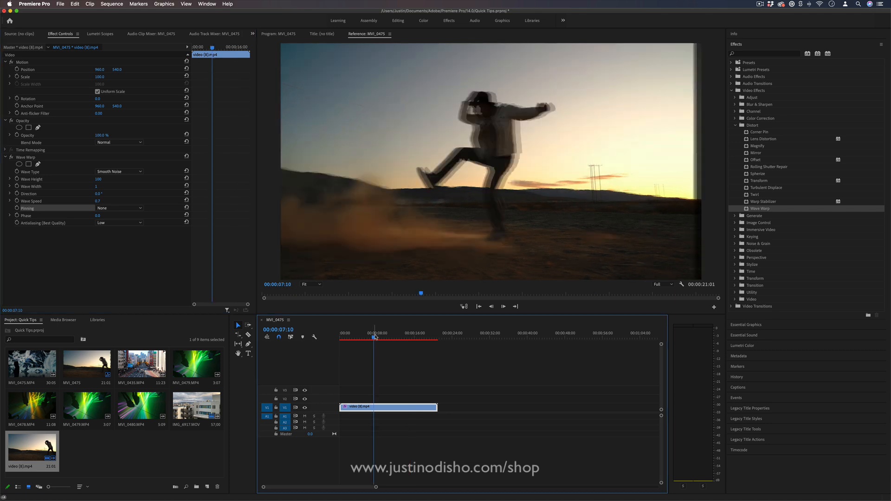
{"action": "left_click_drag", "start_coordinate": [99, 79], "coordinate": [101, 79]}
{"action": "key", "text": "space"}
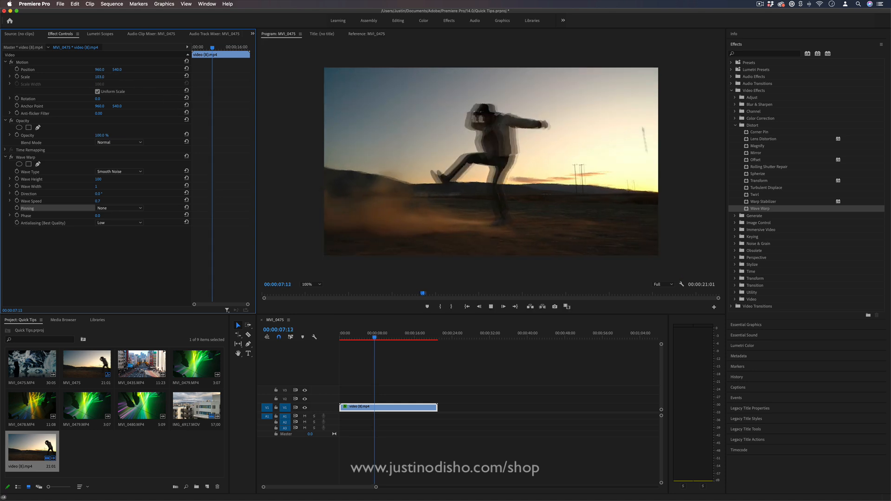
{"action": "key", "text": "space"}
Step: Raise the clip's Motion Scale to 105 and preview the result
{"action": "left_click", "coordinate": [101, 77]}
{"action": "type", "text": "105"}
{"action": "key", "text": "Return"}
{"action": "left_click", "coordinate": [374, 335]}
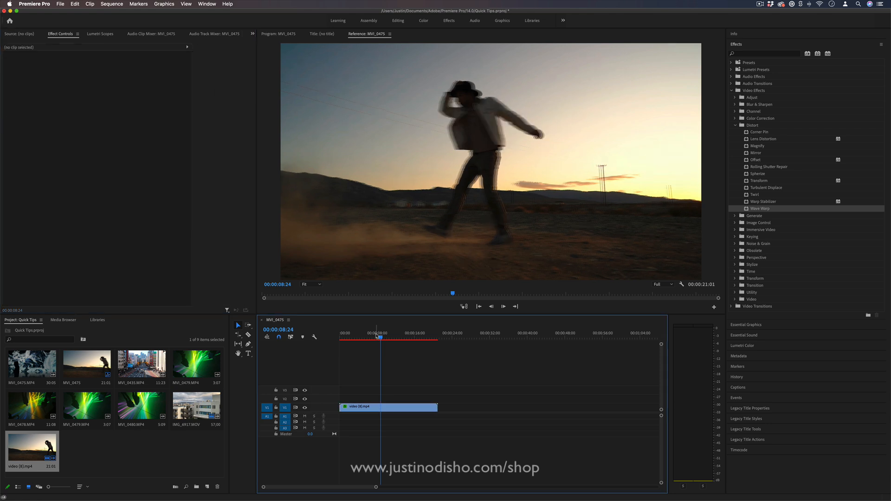
{"action": "key", "text": "space"}
{"action": "key", "text": "space"}
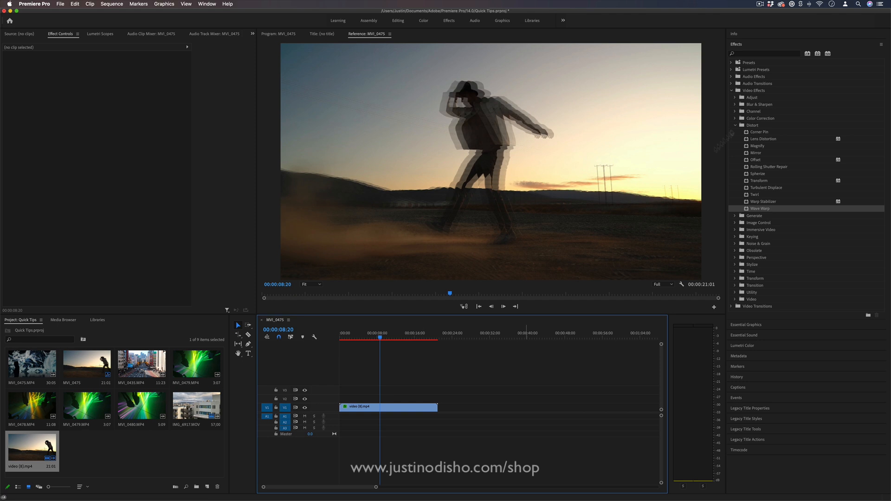
Step: Add the Crop effect to the clip and reset its Motion Scale to 100
{"action": "left_click", "coordinate": [754, 54]}
{"action": "type", "text": "crop"}
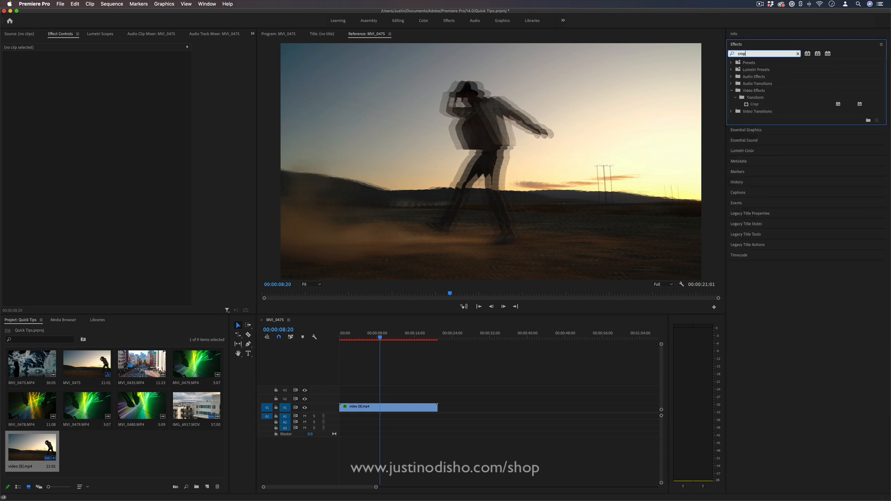
{"action": "left_click", "coordinate": [754, 104]}
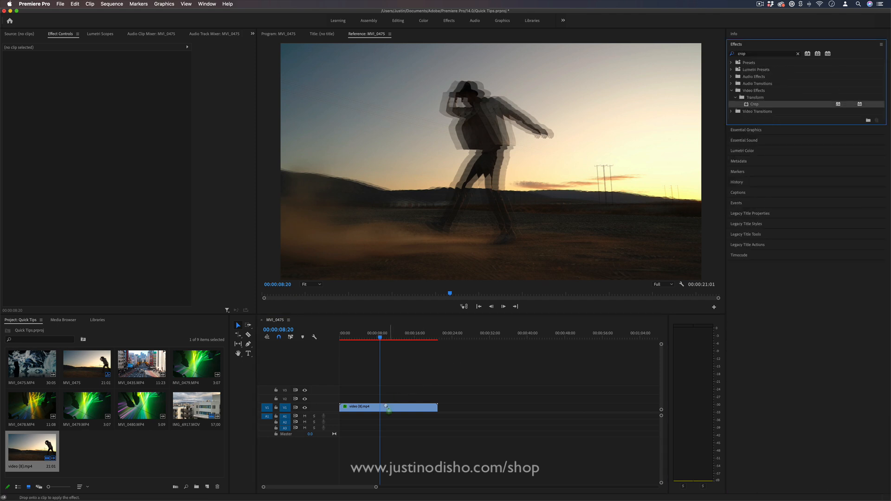
{"action": "left_click_drag", "start_coordinate": [388, 406], "coordinate": [388, 407]}
{"action": "left_click", "coordinate": [186, 76]}
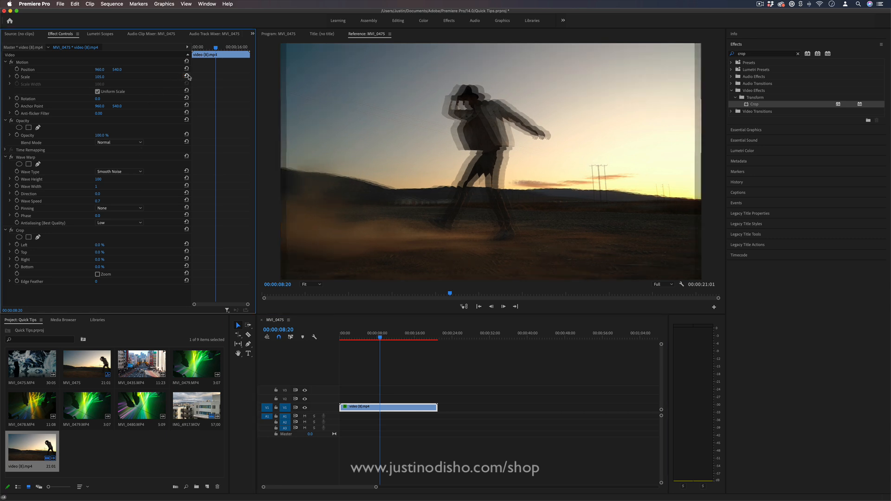
Step: Crop 2% off the clip's left and right sides with Zoom enabled, and preview the result
{"action": "left_click_drag", "start_coordinate": [99, 245], "coordinate": [100, 260]}
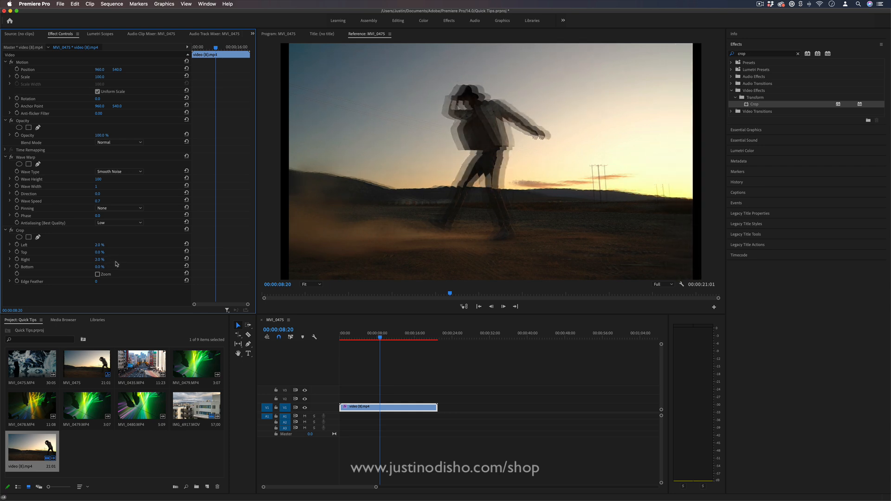
{"action": "left_click", "coordinate": [98, 275]}
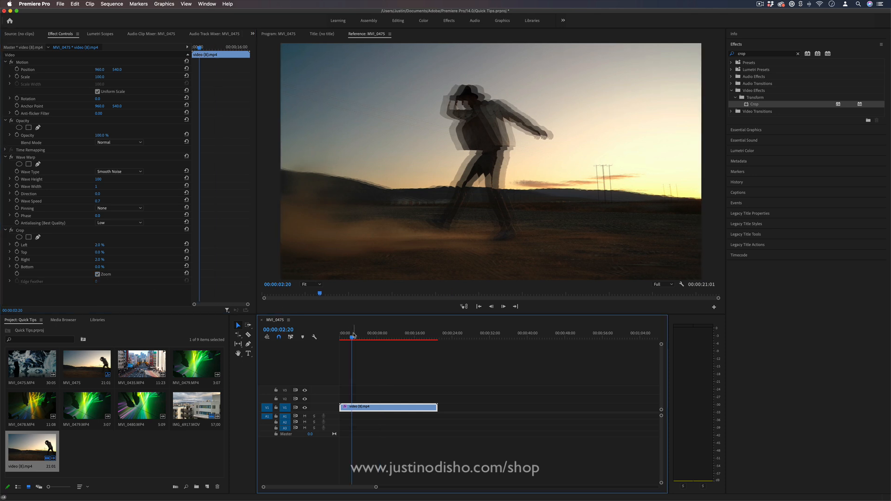
{"action": "key", "text": "space"}
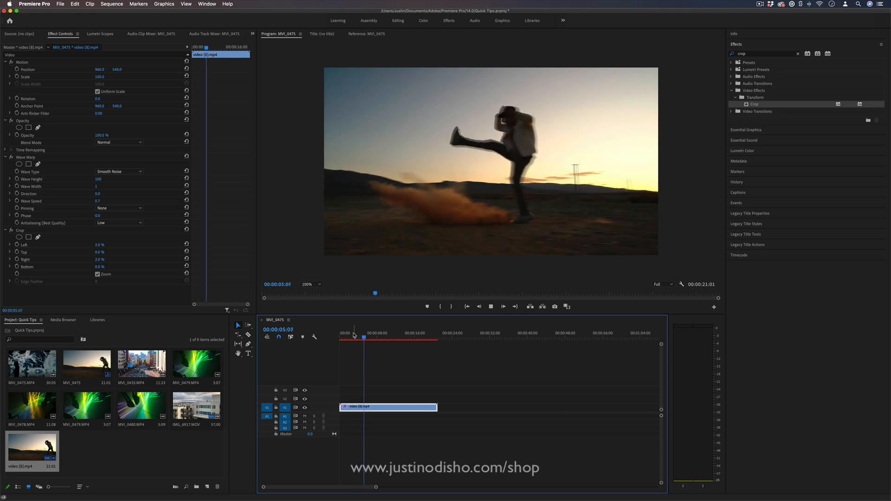
{"action": "key", "text": "space"}
Step: Replace the Crop effect on the clip with the Transform effect from the Distort group
{"action": "left_click", "coordinate": [28, 230]}
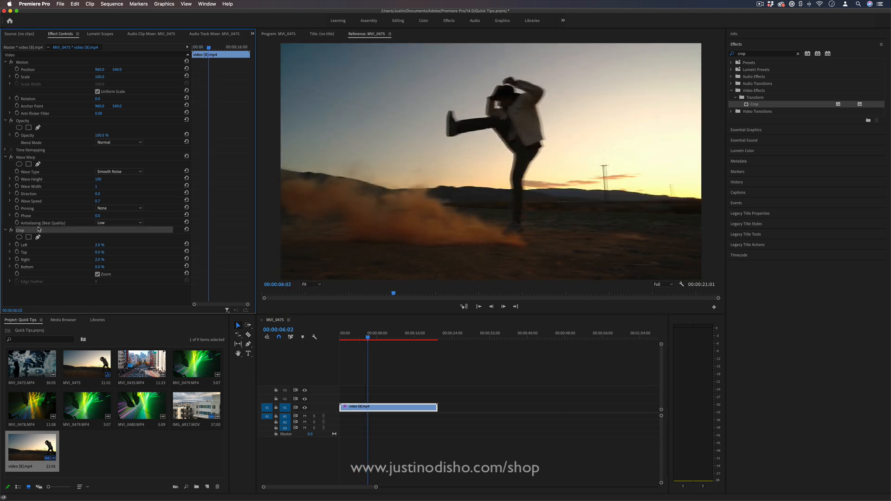
{"action": "key", "text": "Delete"}
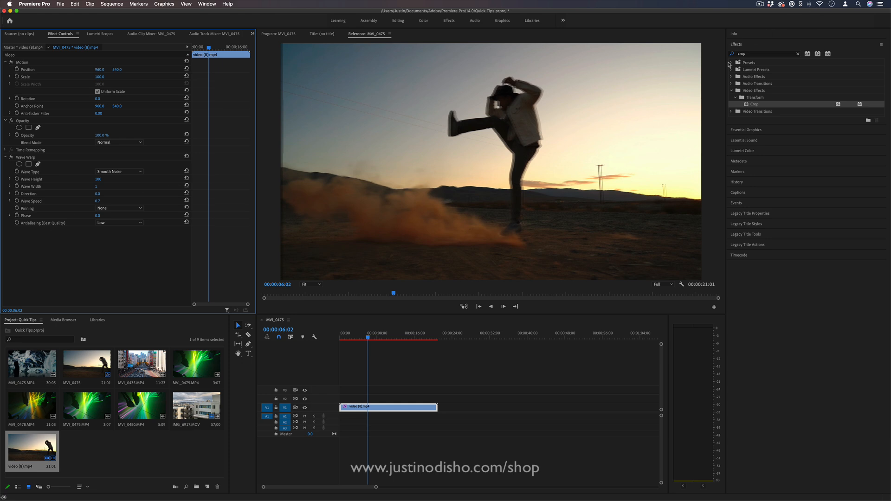
{"action": "left_click", "coordinate": [755, 54]}
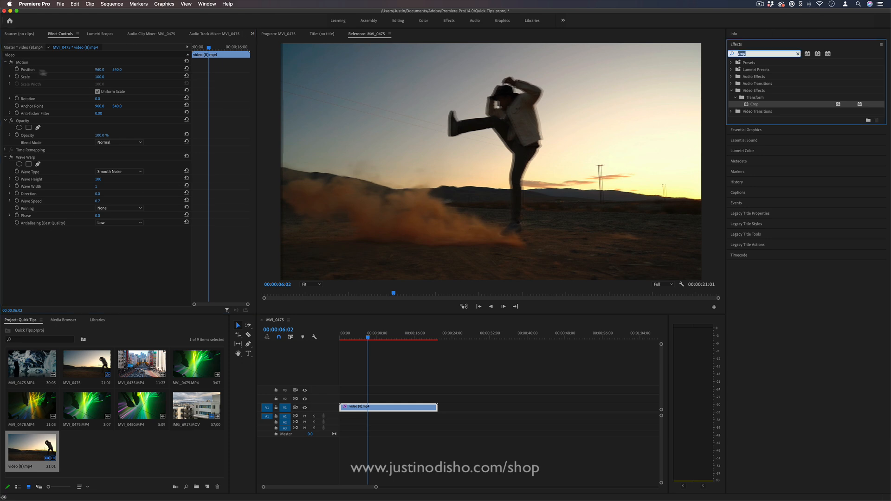
{"action": "type", "text": "transform"}
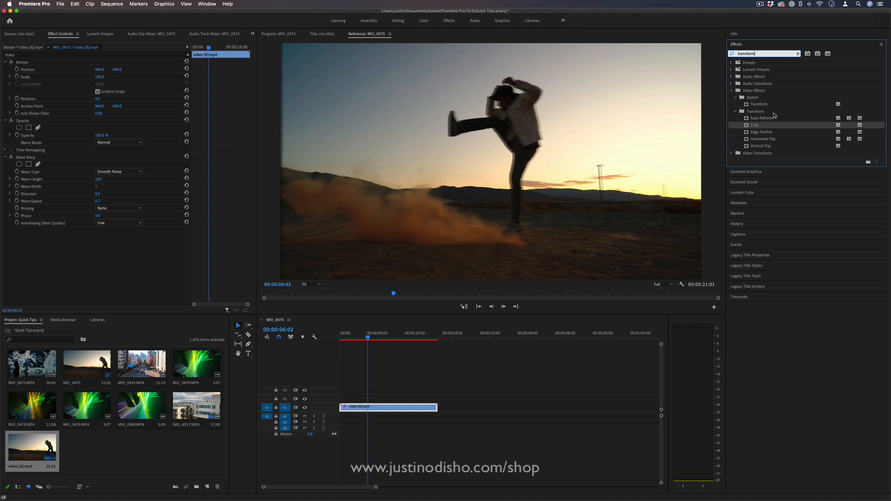
{"action": "left_click_drag", "start_coordinate": [761, 104], "coordinate": [418, 405]}
Step: Set the Transform effect's Scale to 103 and play the clip from about four seconds
{"action": "scroll", "coordinate": [84, 265], "scroll_direction": "down", "scroll_amount": 3}
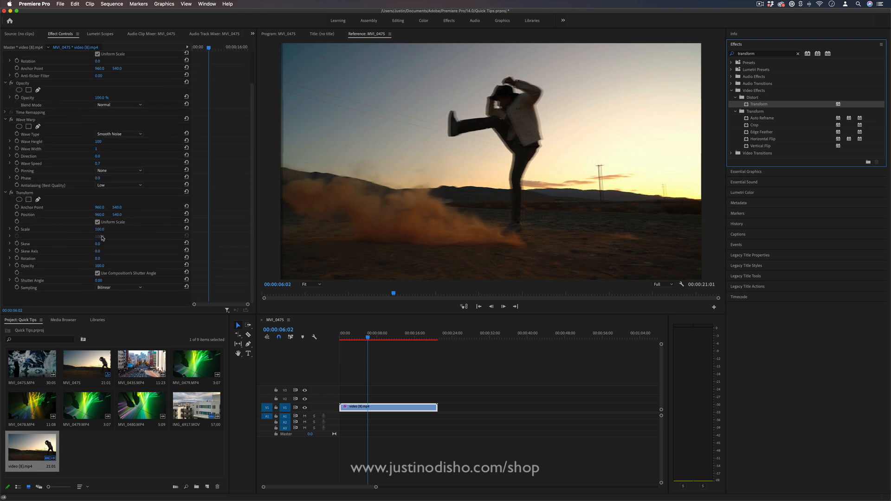
{"action": "left_click_drag", "start_coordinate": [99, 230], "coordinate": [105, 230]}
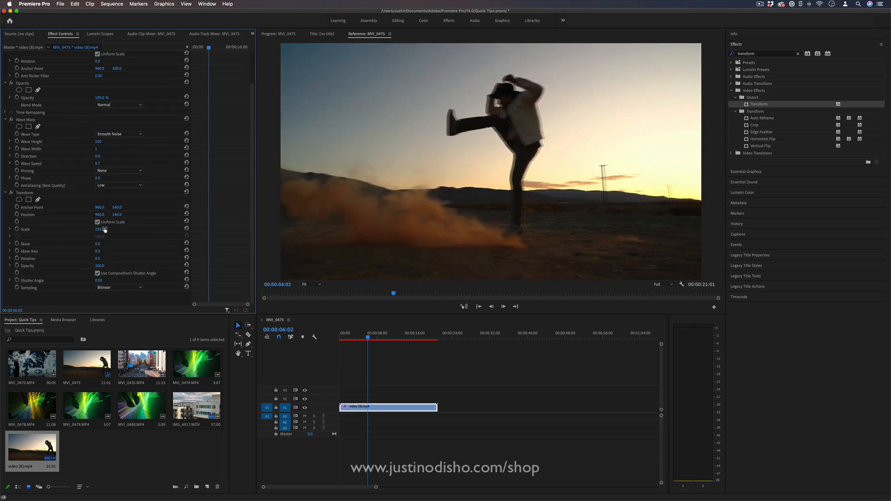
{"action": "left_click_drag", "start_coordinate": [380, 338], "coordinate": [358, 338]}
{"action": "key", "text": "space"}
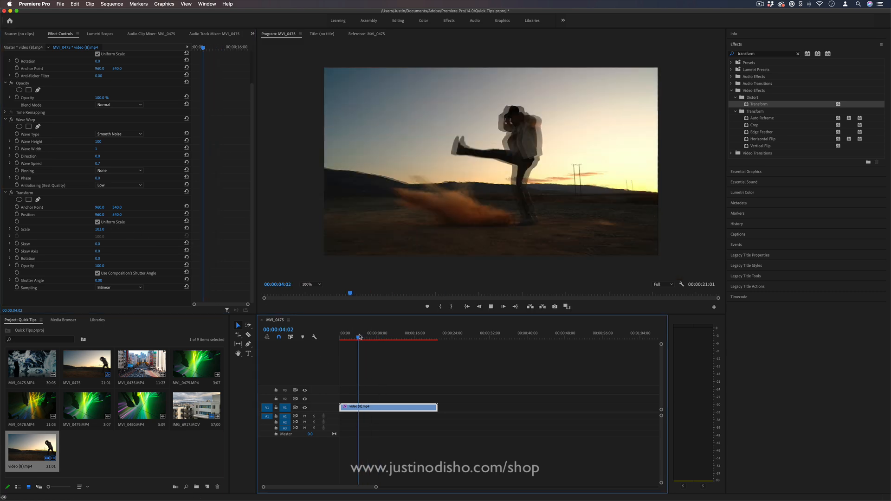
Step: Collapse the Transform and Wave Warp settings and stop playback
{"action": "left_click", "coordinate": [5, 192]}
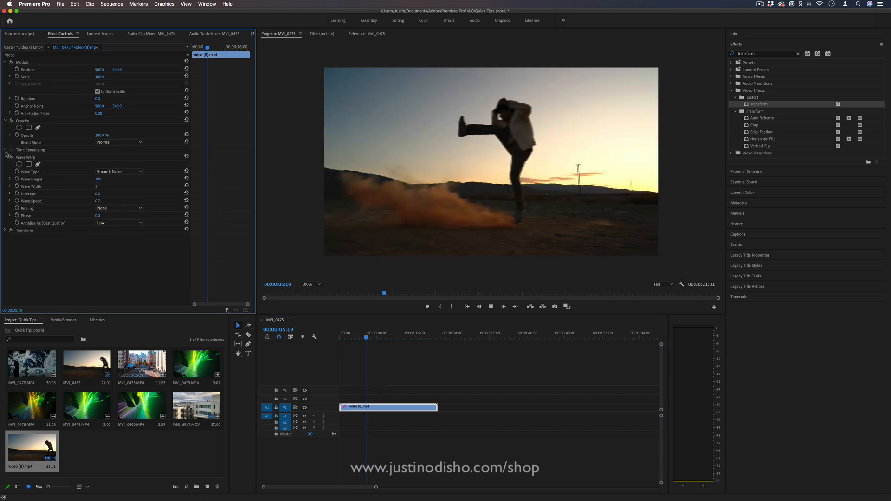
{"action": "left_click", "coordinate": [5, 157]}
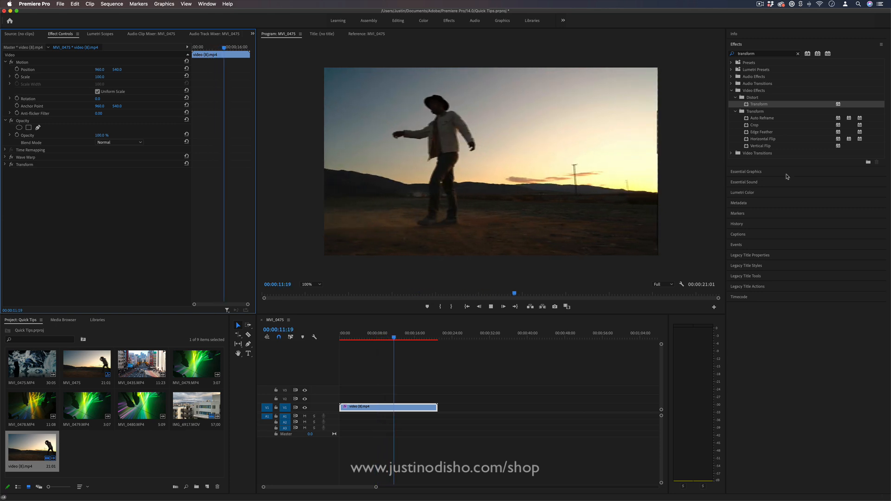
{"action": "key", "text": "space"}
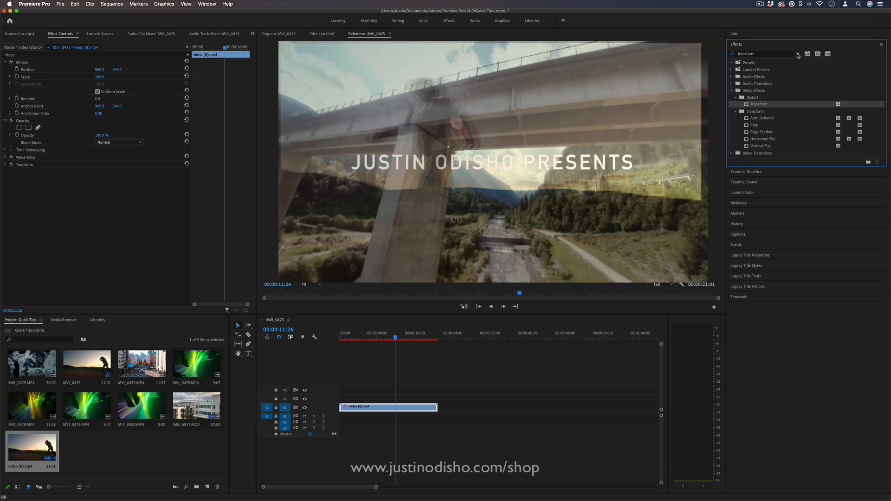
Step: Clear the effects search and browse the presets in FX PACK 2 and the Preset Pack's transitions
{"action": "left_click", "coordinate": [798, 54]}
{"action": "left_click", "coordinate": [732, 62]}
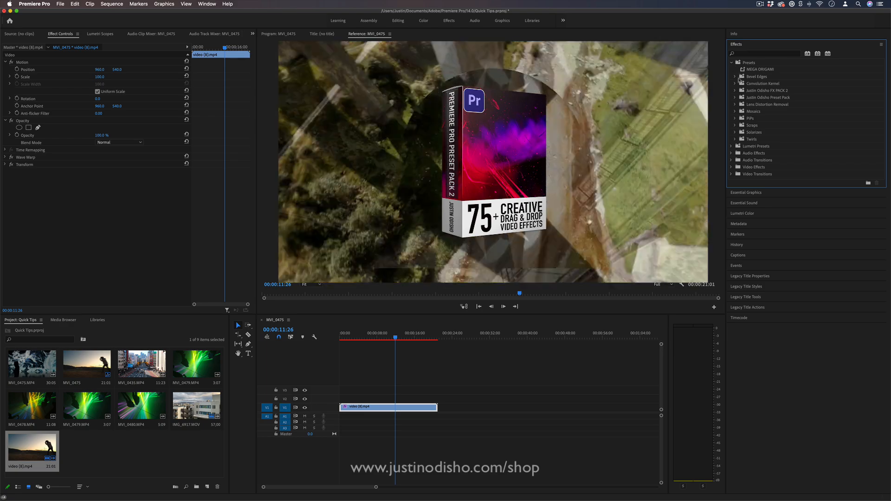
{"action": "left_click", "coordinate": [736, 91]}
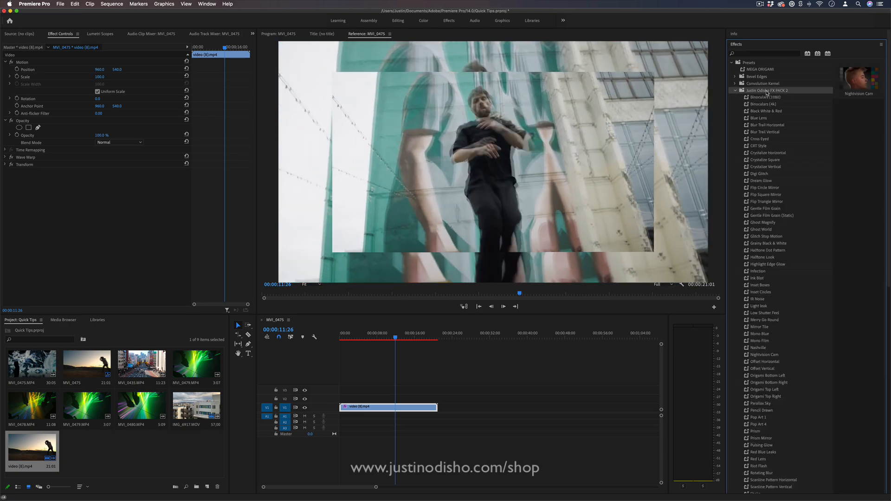
{"action": "left_click_drag", "start_coordinate": [889, 93], "coordinate": [889, 224]}
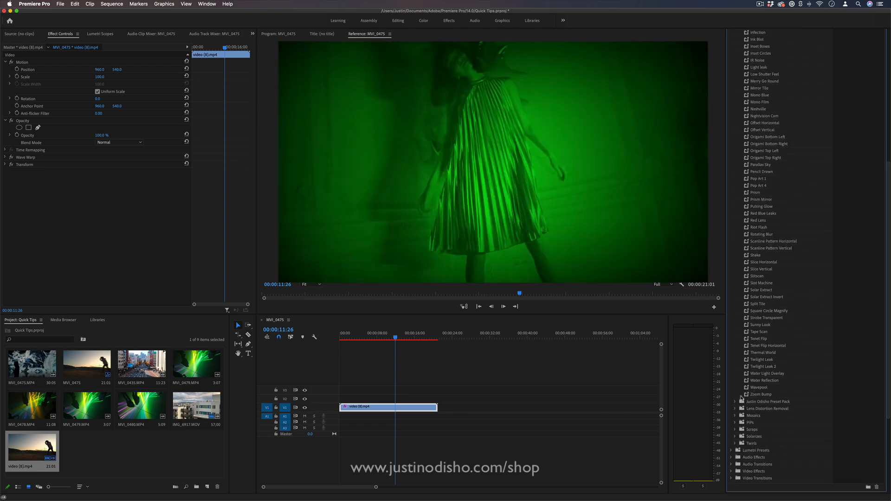
{"action": "left_click", "coordinate": [735, 402]}
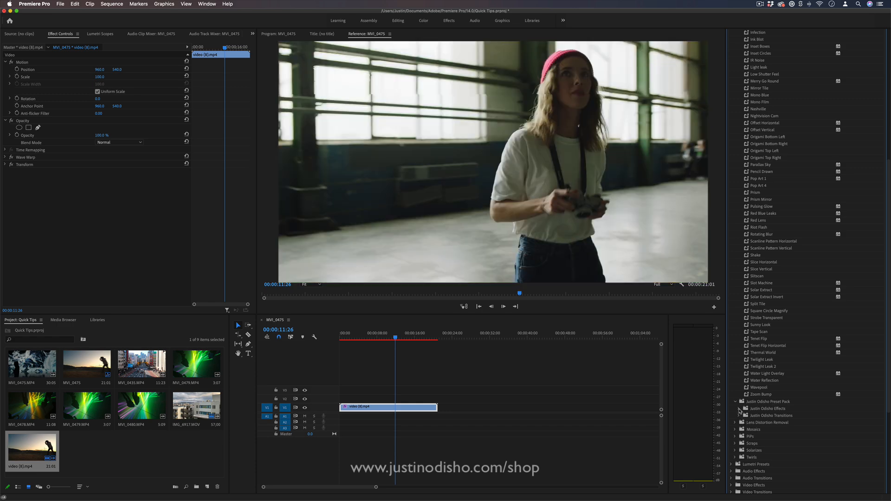
{"action": "left_click", "coordinate": [739, 416]}
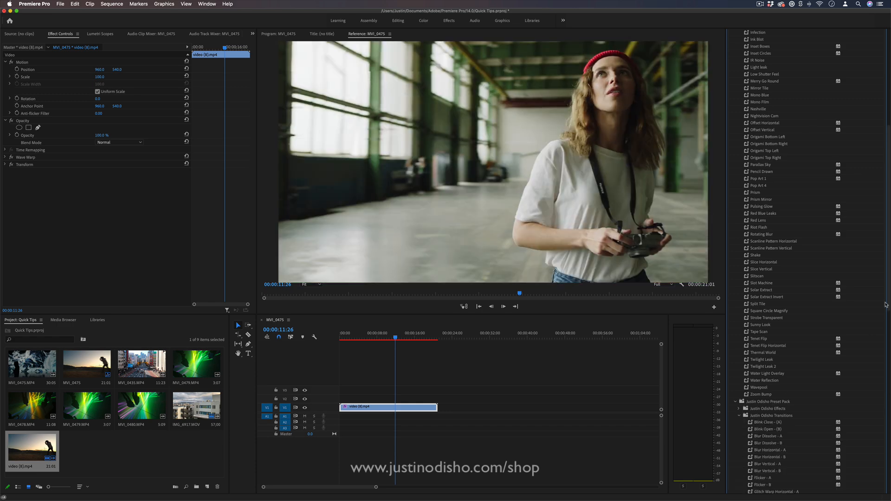
{"action": "left_click_drag", "start_coordinate": [887, 305], "coordinate": [889, 409]}
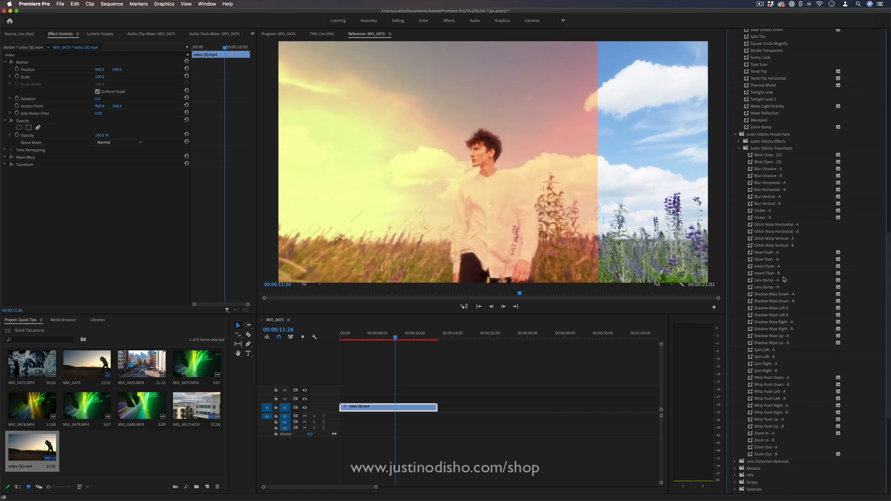